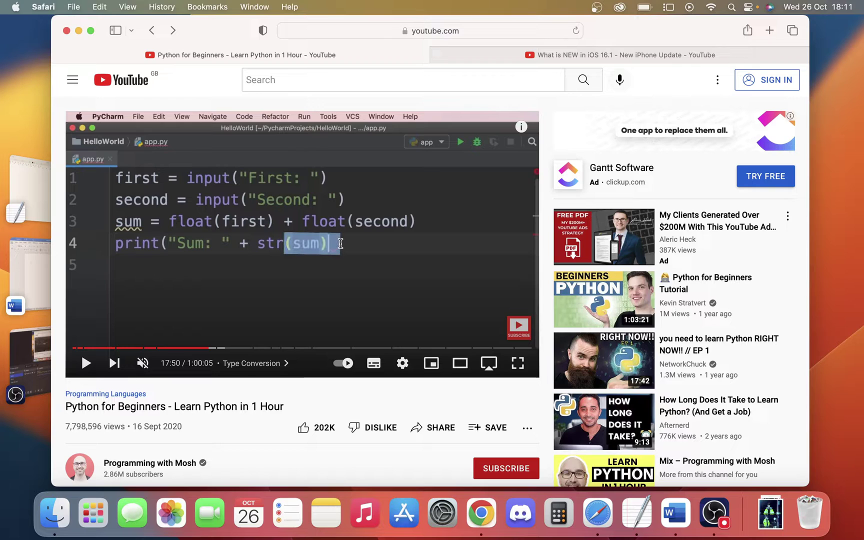
# Pause the Python tutorial and rewind about ten seconds to the sum-code frame
pyautogui.click(263, 291)
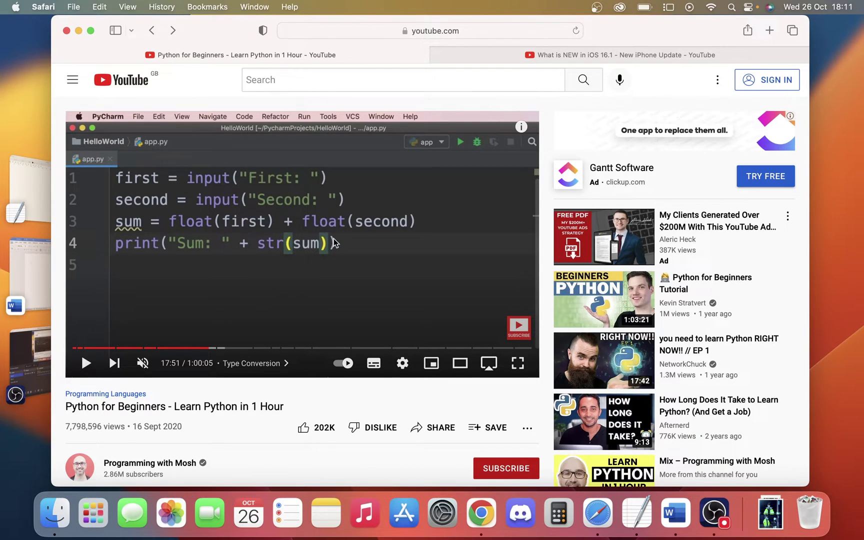
pyautogui.click(293, 240)
pyautogui.click(292, 243)
pyautogui.click(293, 243)
pyautogui.press('Left')
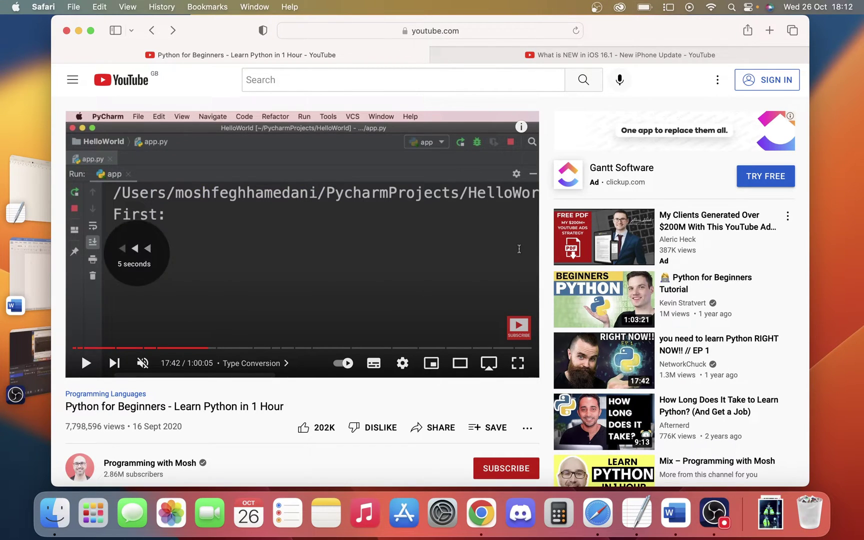
pyautogui.press('Left')
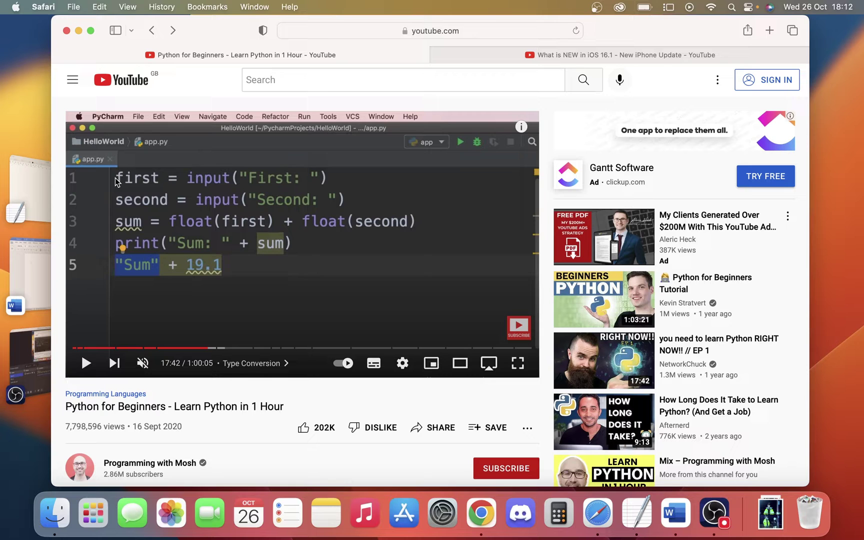
# Select all the code lines in the paused frame with Live Text
pyautogui.doubleClick(267, 228)
pyautogui.doubleClick(269, 222)
pyautogui.moveTo(222, 264); pyautogui.dragTo(107, 176)
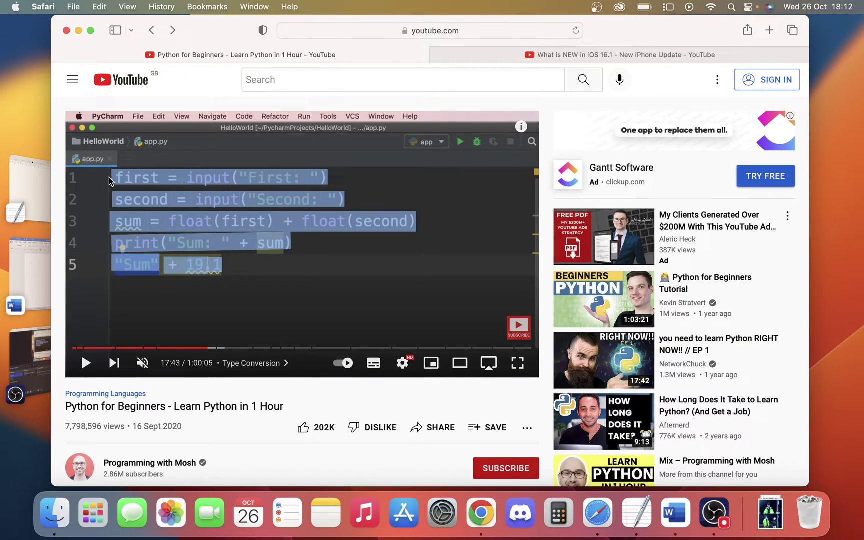
# Paste the captured sum code into the untitled TextEdit document, then leave the video paused at 17:39
pyautogui.click(9, 201)
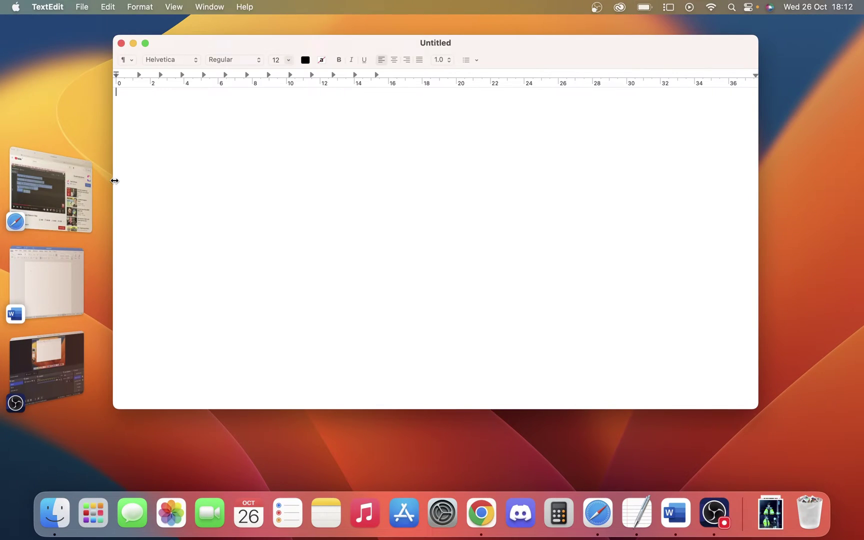
pyautogui.write('first = input ("First: ") second = input ("Second: ") sum = float (first) + float (second) print ("Sum: " + sum) "Sum" + 19, 1')
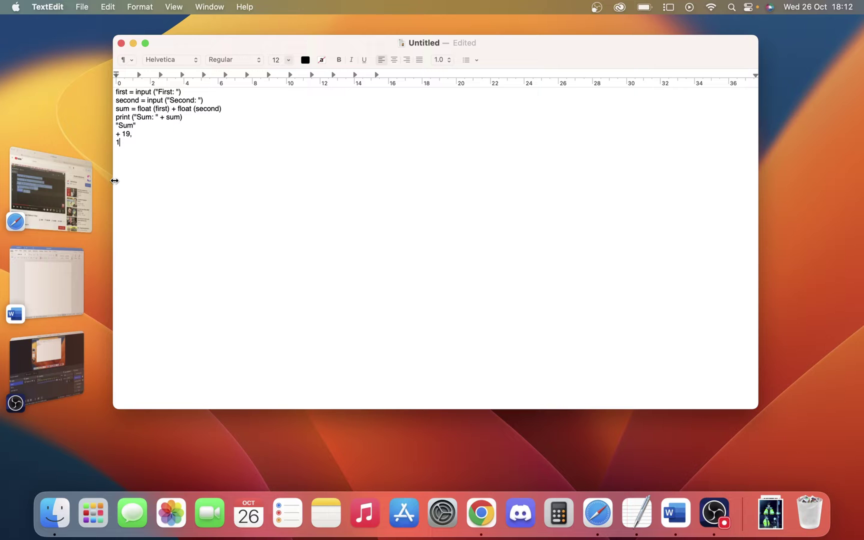
pyautogui.click(55, 192)
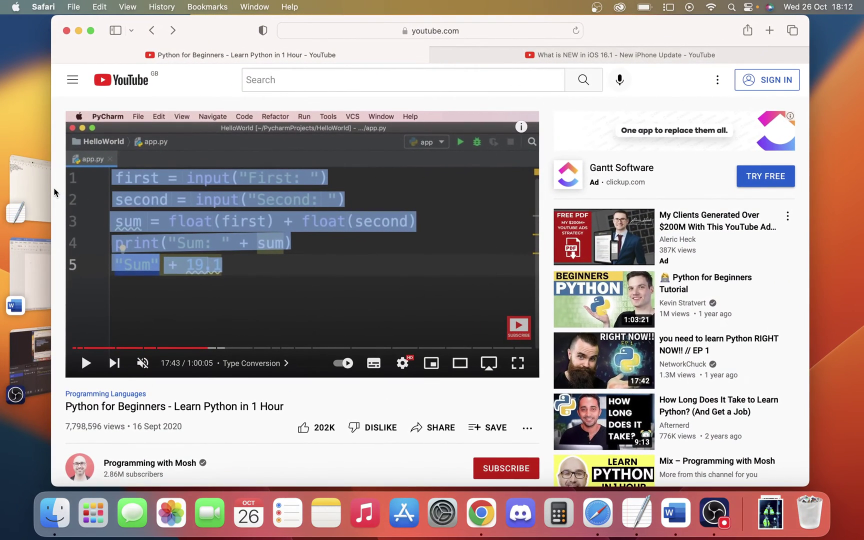
pyautogui.click(189, 285)
pyautogui.press('Left')
pyautogui.click(234, 278)
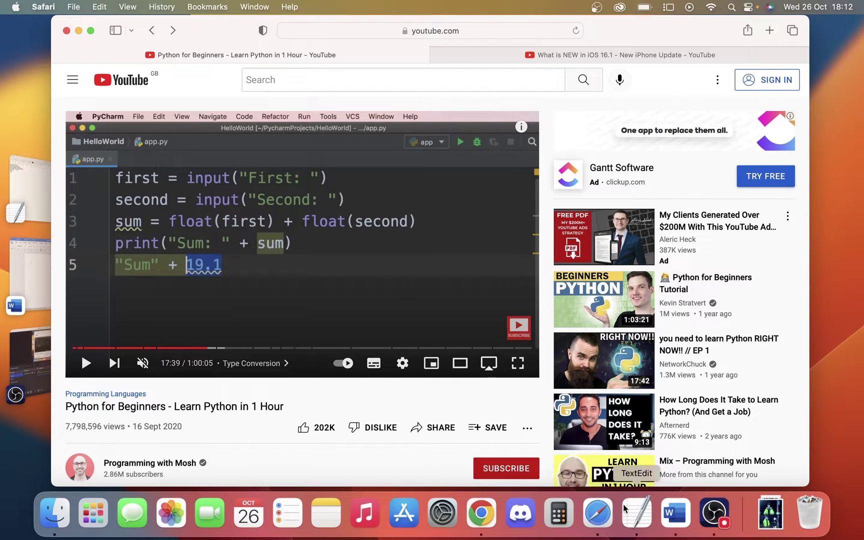
pyautogui.click(636, 512)
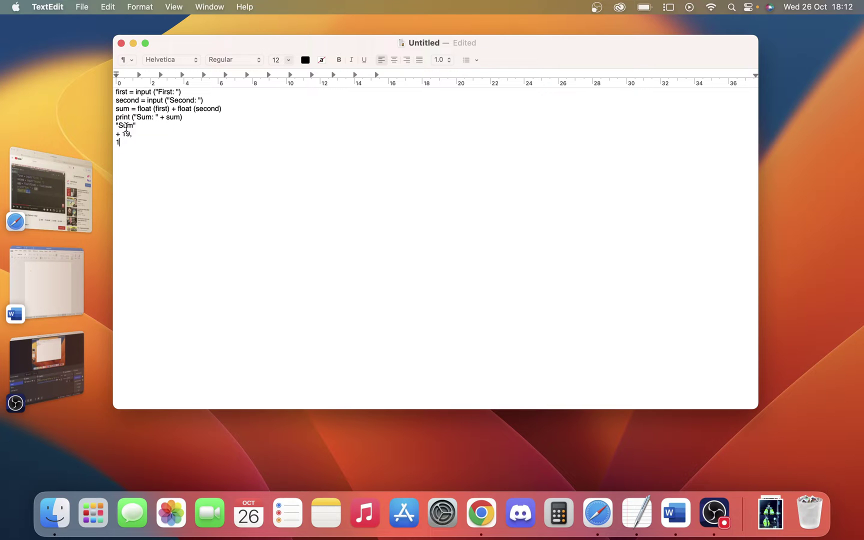
# Paste the code into Word's Document1 and merge the stray '1' so the line reads '+ 19,1'
pyautogui.click(50, 291)
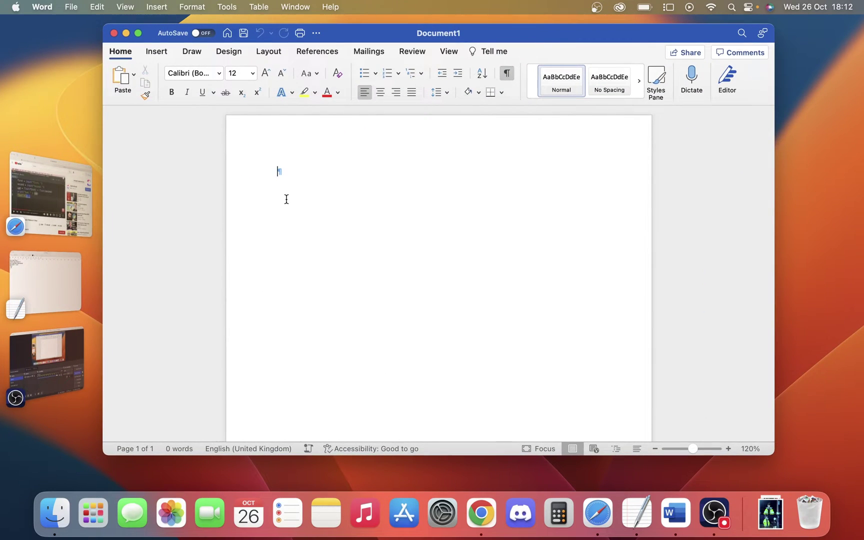
pyautogui.write('first = input ("First: ") second = input ("Second: ") sum = float (first) + float (second) print ("Sum: " + sum) "Sum" + 19,')
pyautogui.write('1')
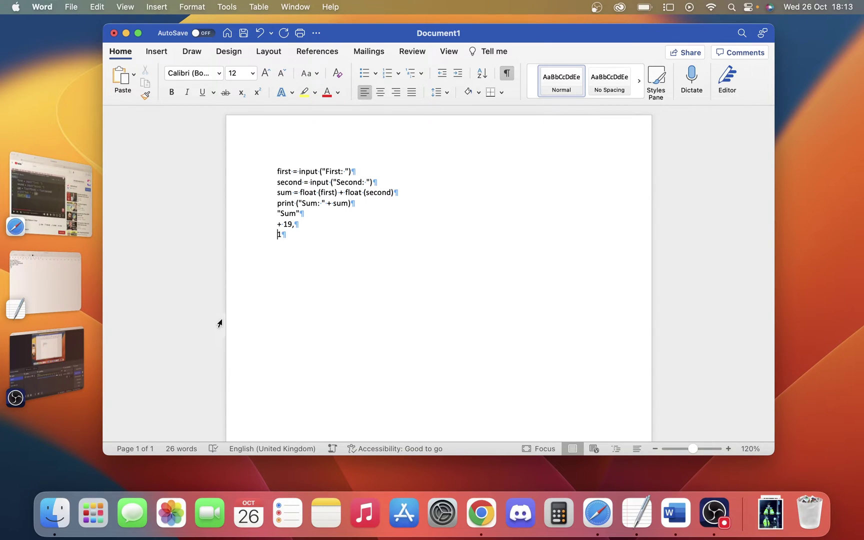
pyautogui.press('BackSpace')
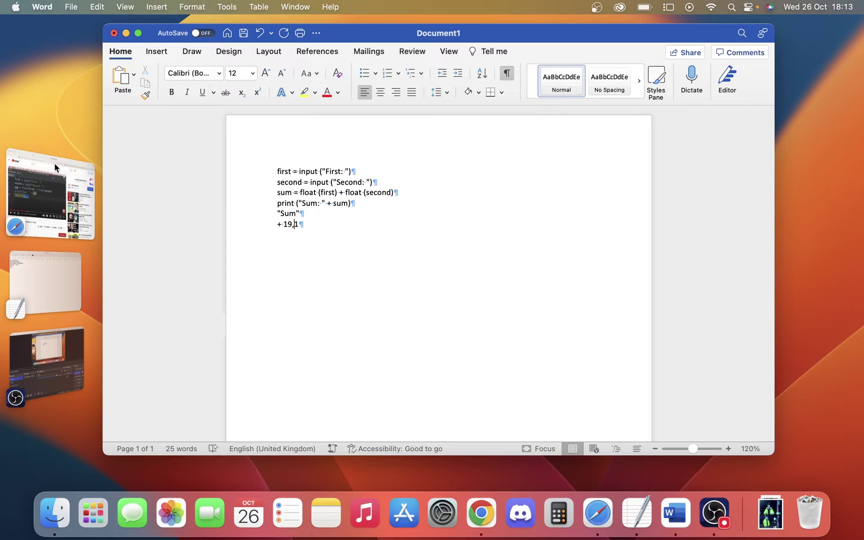
# Seek the tutorial to 39:33 and select weight-conversion code lines 2–8 with Live Text
pyautogui.click(71, 213)
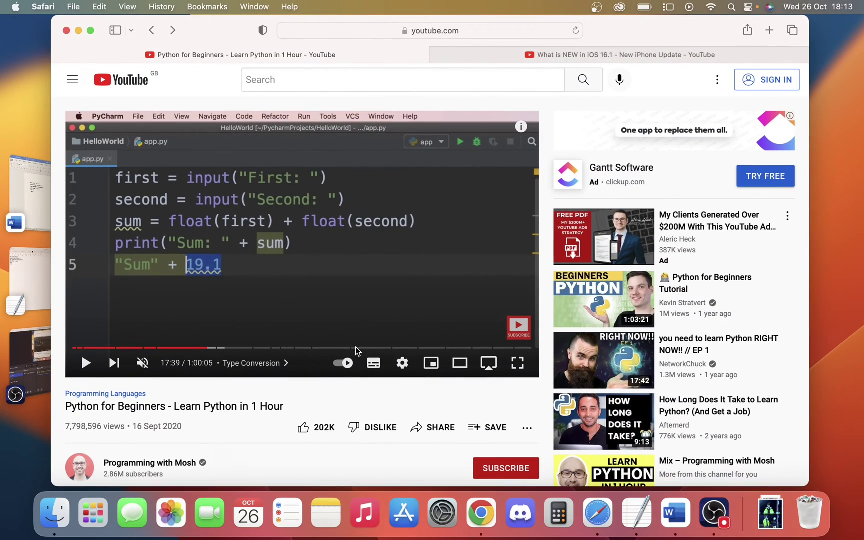
pyautogui.click(375, 348)
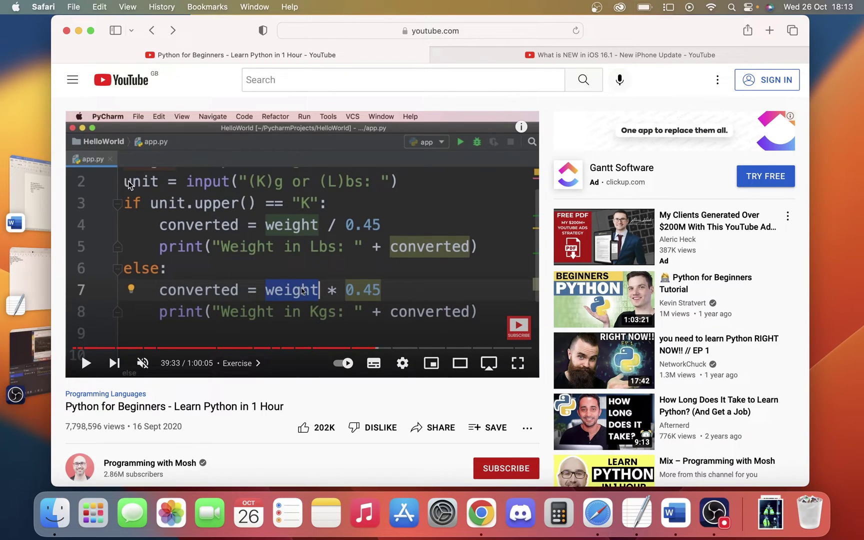
pyautogui.moveTo(126, 181); pyautogui.dragTo(477, 315)
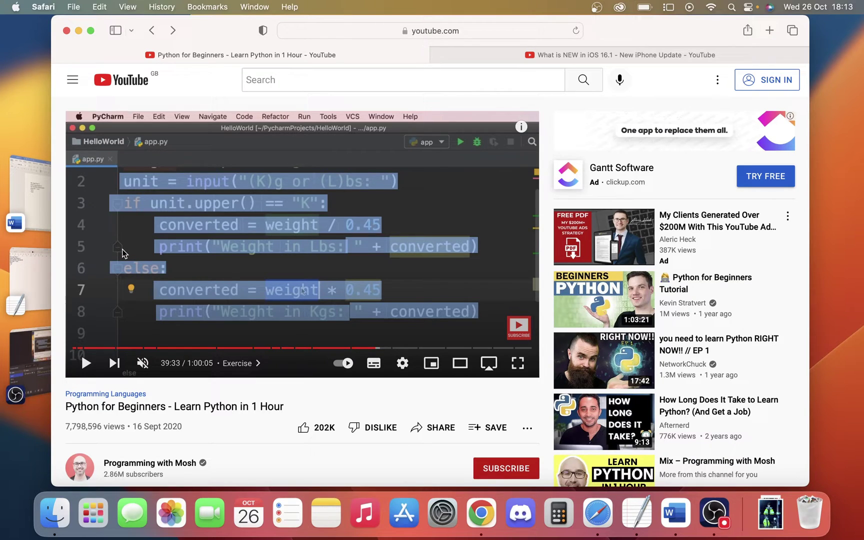
# Replace the old code in Word's Document1 with the weight-conversion code
pyautogui.click(30, 195)
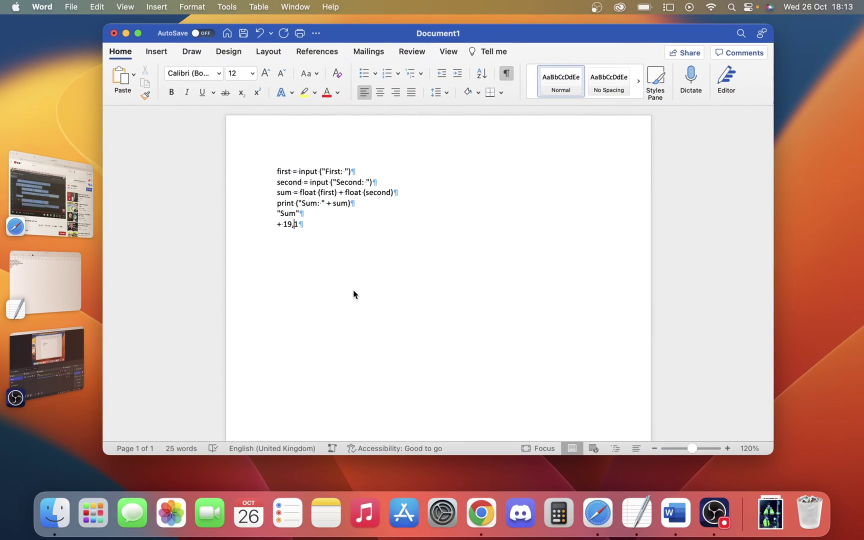
pyautogui.press('super+a')
pyautogui.press('BackSpace')
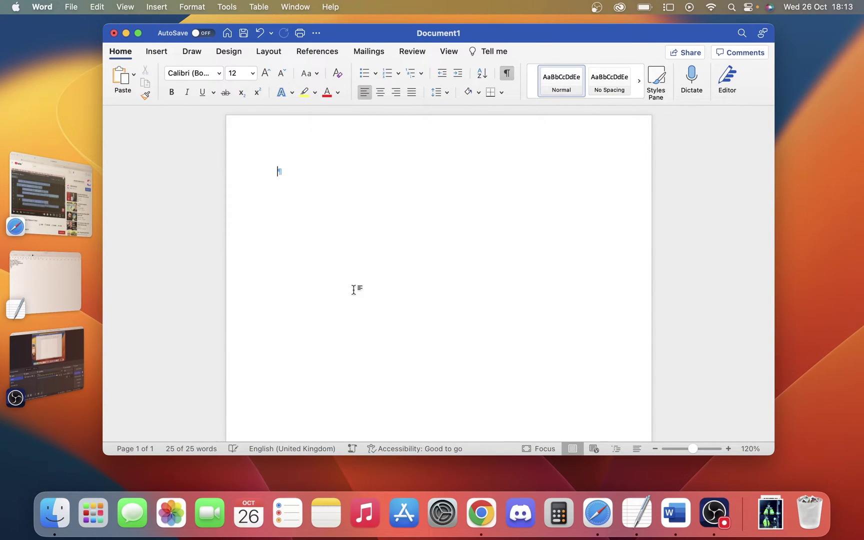
pyautogui.write('unit = input (" (K)g or (L)bs: ") Gif unit.upper() == "K": converted = weight / 0.45 print("Weight in Lbs: " + converted) Delse: converted = weight| * 0.45 print ("Weight in Kgs: " + converted)')
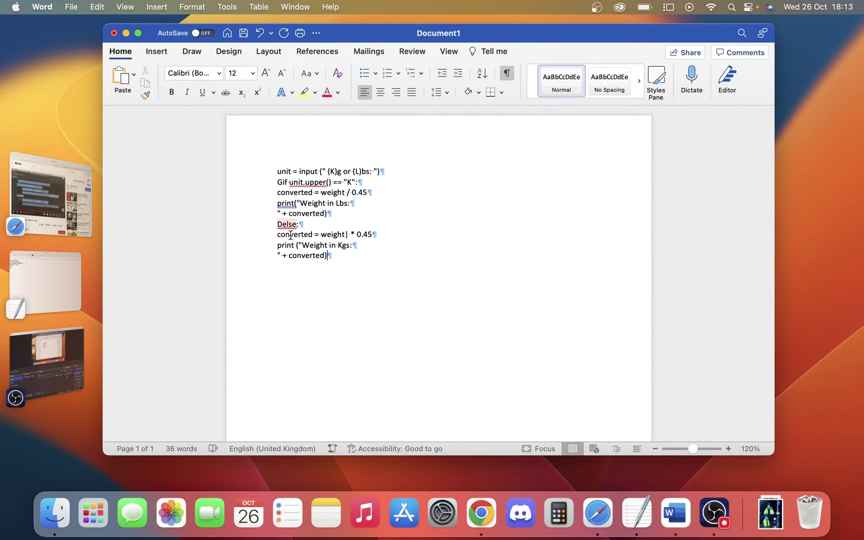
# Clear the code selection on the YouTube video and briefly play and pause it
pyautogui.click(65, 202)
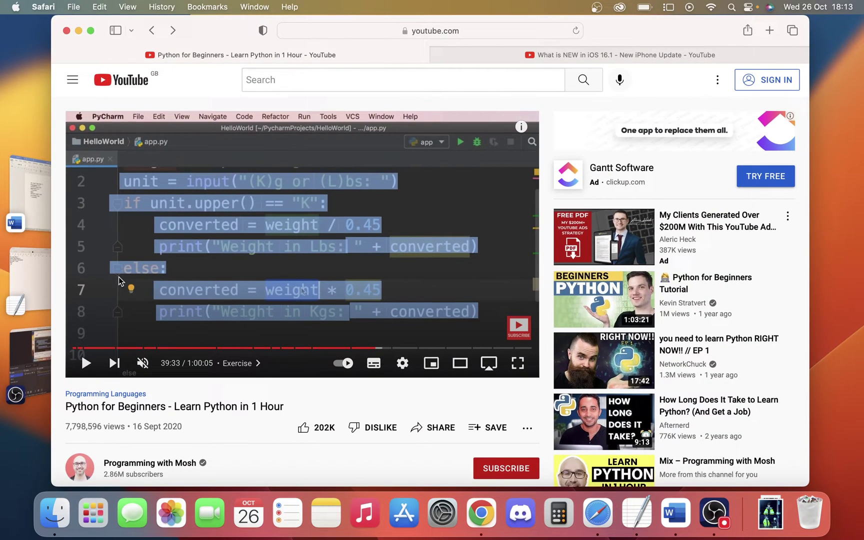
pyautogui.click(138, 322)
pyautogui.click(125, 280)
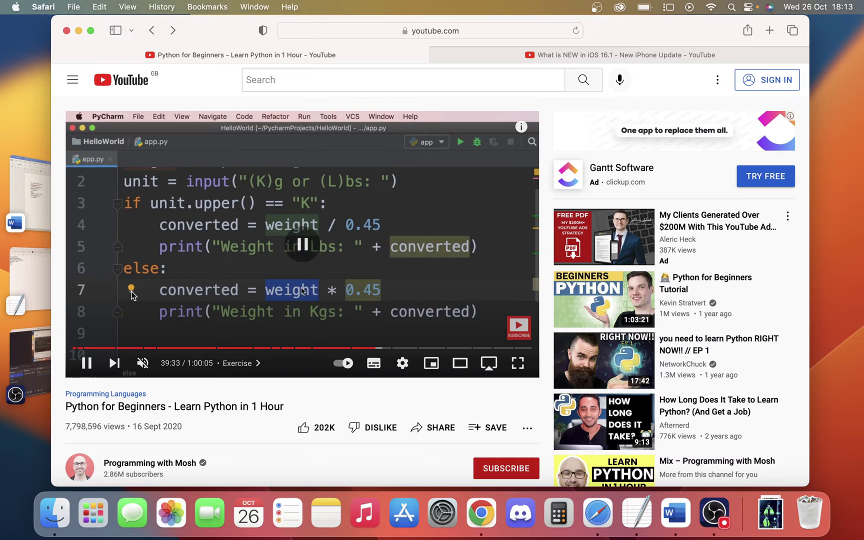
pyautogui.click(59, 231)
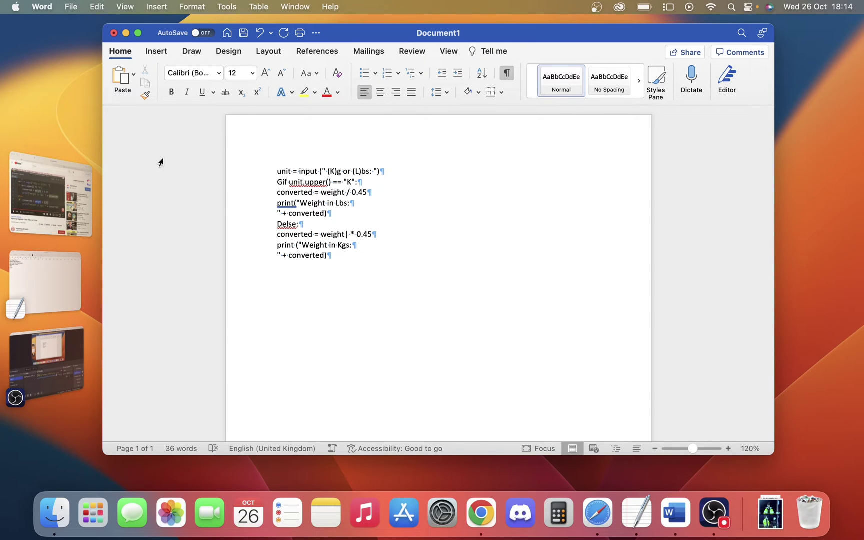
# Replace the sum code in the TextEdit document with the weight-converter code
pyautogui.click(27, 285)
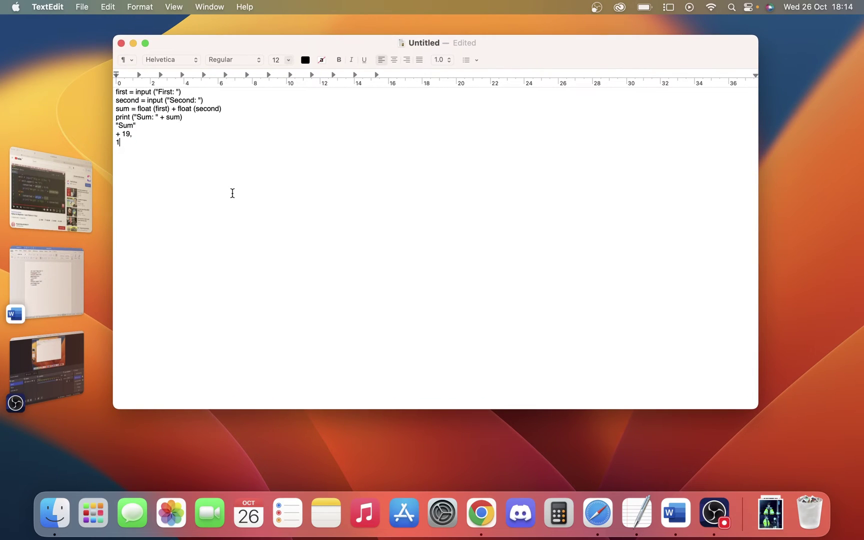
pyautogui.press('super+a')
pyautogui.press('BackSpace')
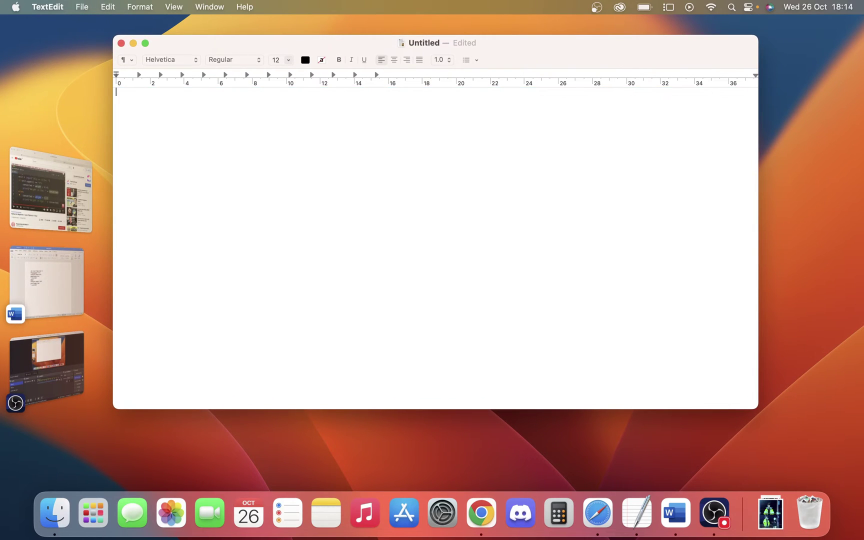
pyautogui.write('unit = input (" (K)g or (L)bs: ") Gif unit.upper() == "K": converted = weight / 0.45 print("Weight in Lbs: " + converted) Delse: converted = weightl * 0.45 print ("Weight in Kgs: " + converted)')
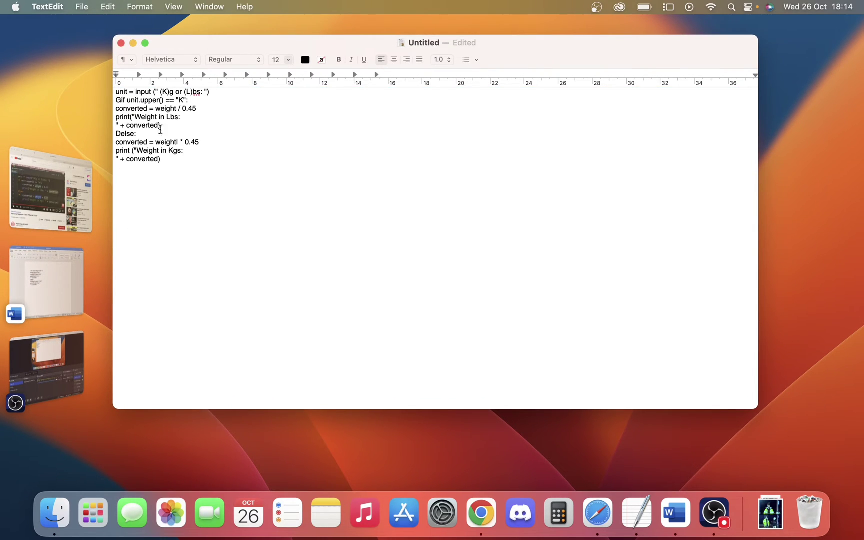
# Open the iOS 16.1 video and replace Word's code with its copied article headline
pyautogui.click(50, 190)
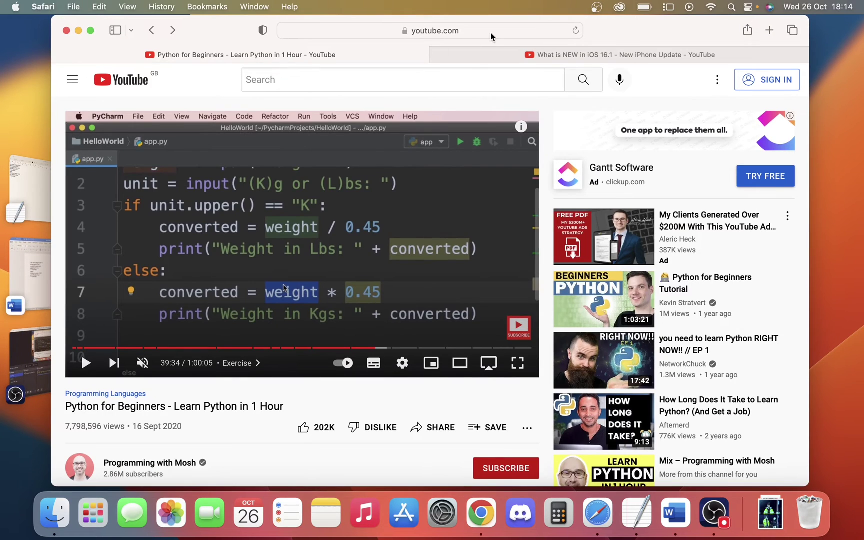
pyautogui.click(492, 51)
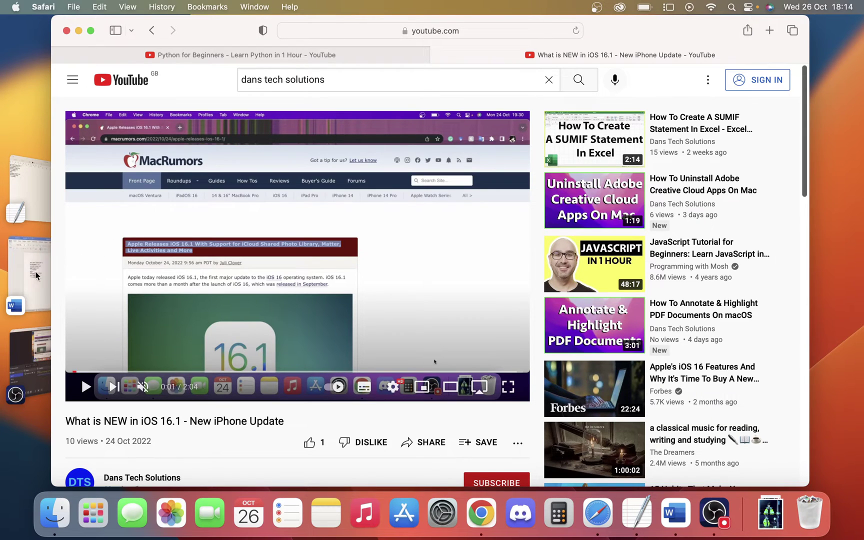
pyautogui.click(75, 269)
pyautogui.press('super+a')
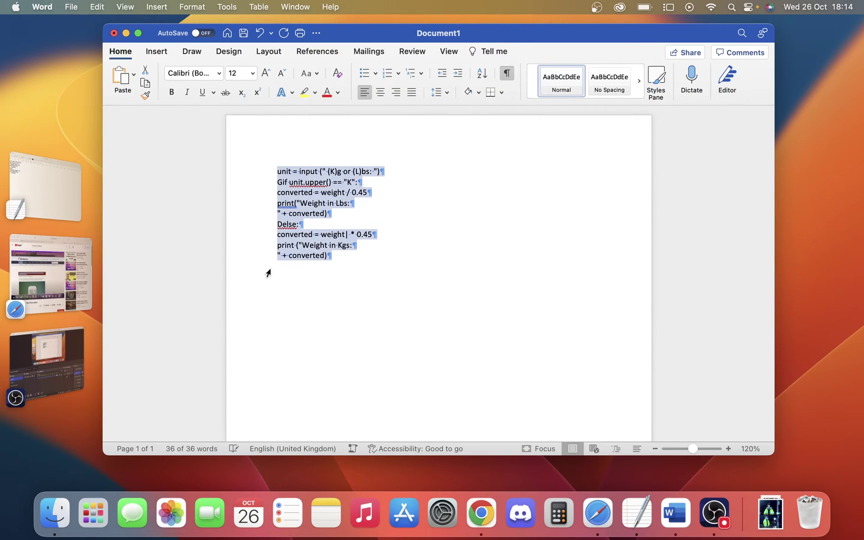
pyautogui.press('BackSpace')
pyautogui.write('Apple Releases iOS 16.1 With Support for iCloud Shared Photo Library, Matter, Live Activities and More')
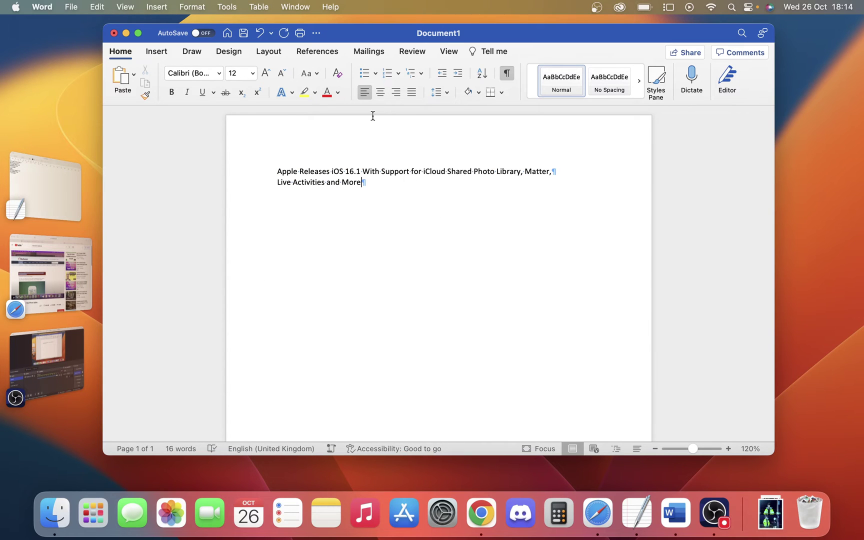
# Select all the converter code in TextEdit and paste the iOS 16.1 headline over it
pyautogui.click(50, 278)
pyautogui.click(50, 203)
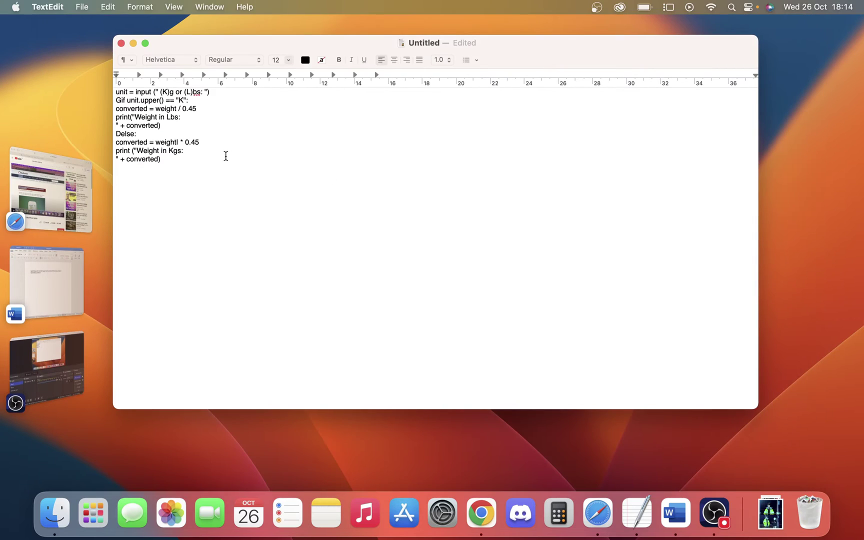
pyautogui.moveTo(205, 162); pyautogui.dragTo(95, 86)
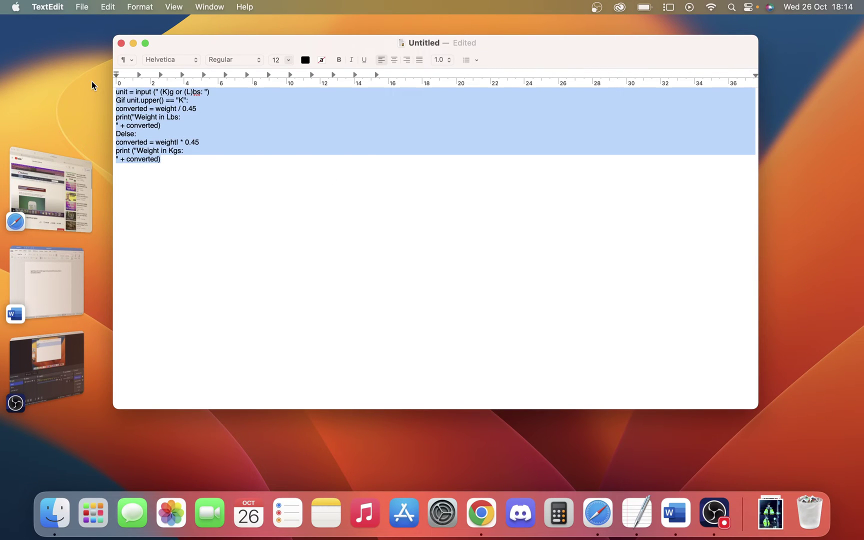
pyautogui.write('Apple Releases iOS 16.1 With Support for iCloud Shared Photo Library, Matter, Live Activities and More')
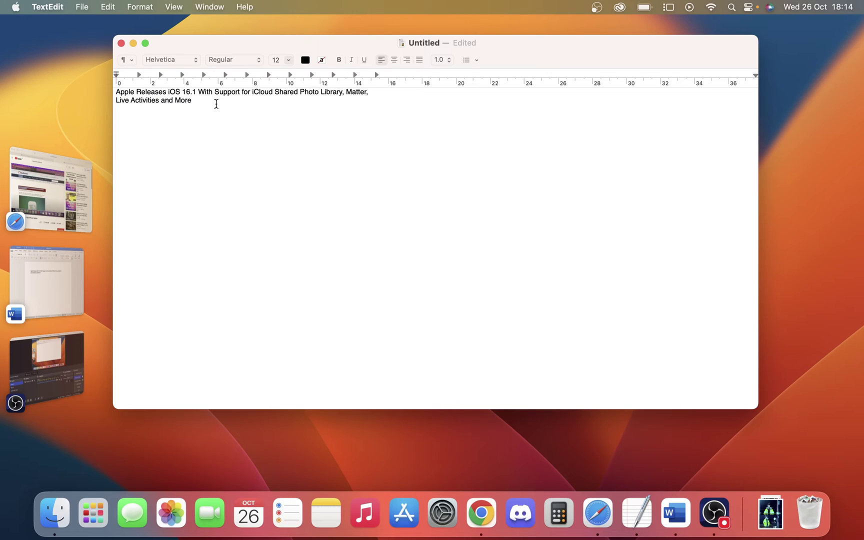
# Pause the iOS 16.1 video in fullscreen on the frame showing the Wallet paragraph
pyautogui.click(50, 193)
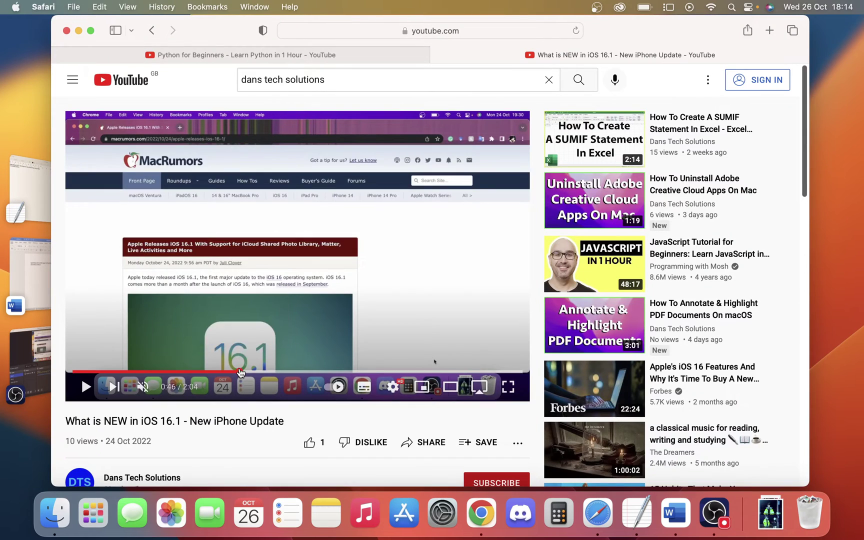
pyautogui.click(260, 310)
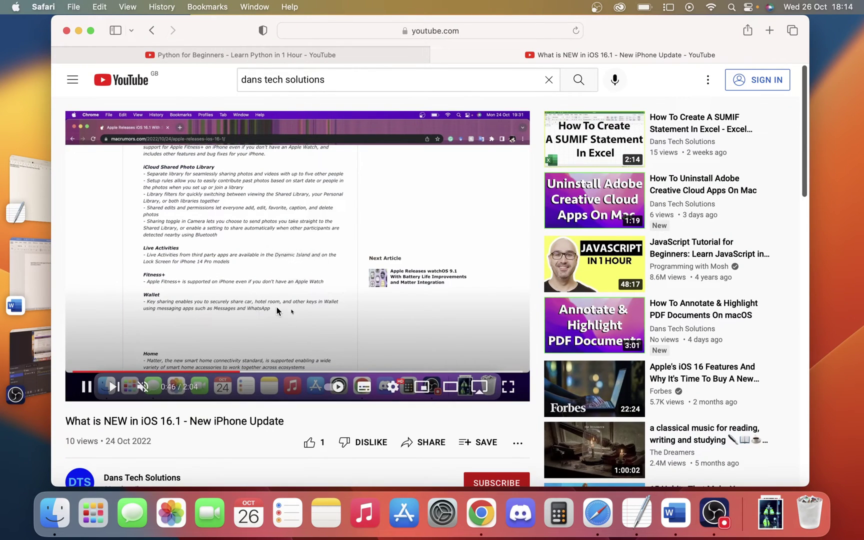
pyautogui.click(270, 308)
pyautogui.click(168, 297)
pyautogui.click(169, 297)
pyautogui.doubleClick(161, 311)
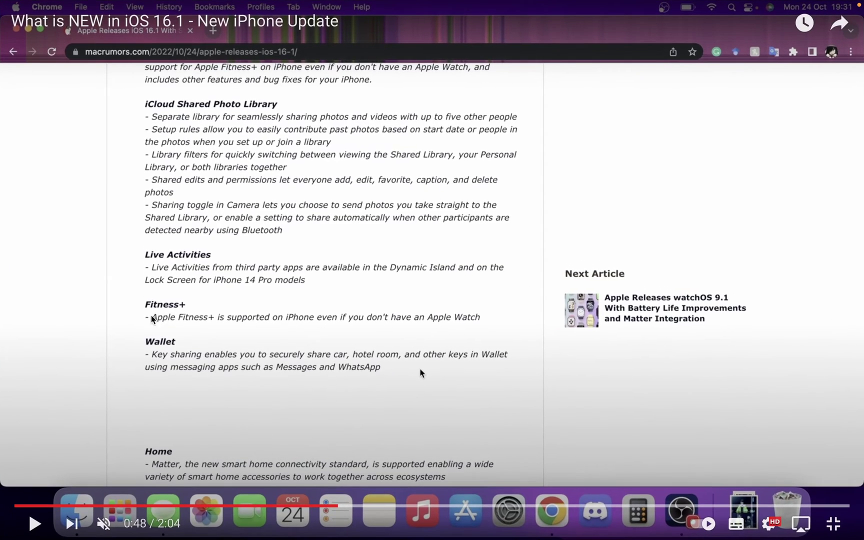
pyautogui.click(138, 341)
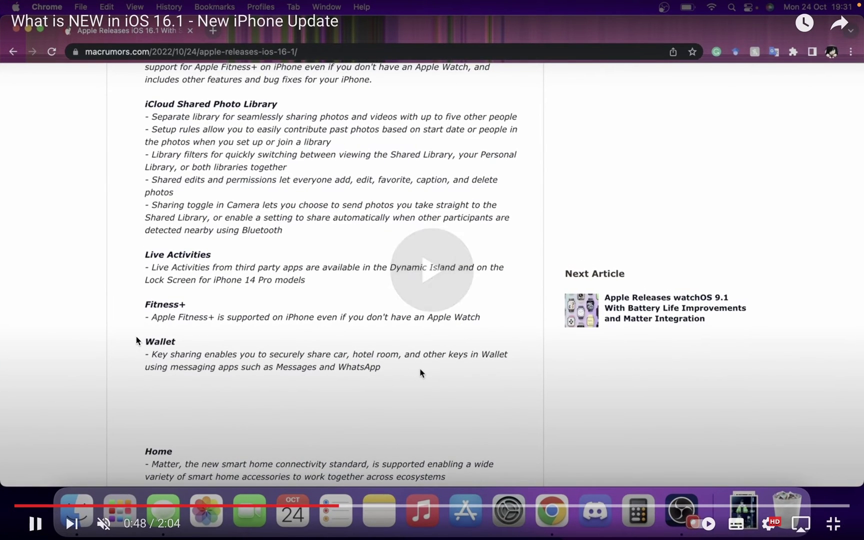
pyautogui.click(420, 373)
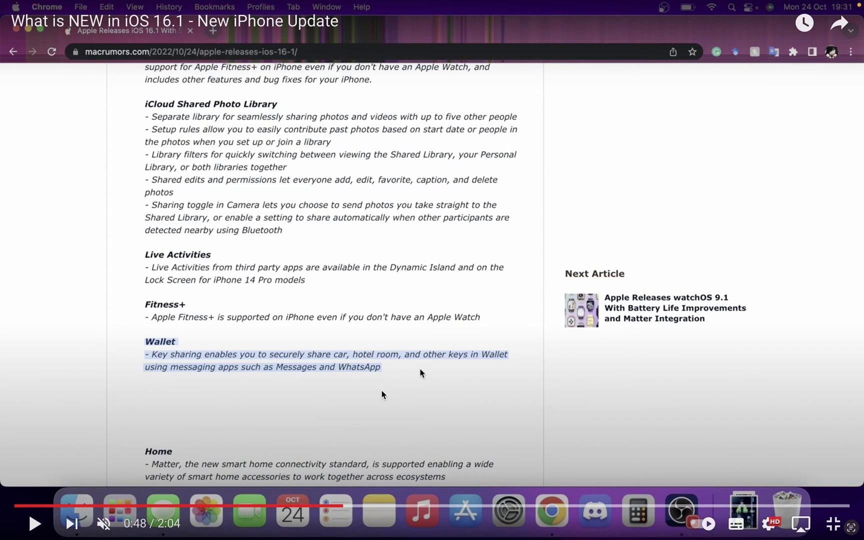
pyautogui.press('Escape')
# Replace the headline in Word's Document1 with the Wallet key-sharing paragraph
pyautogui.click(28, 209)
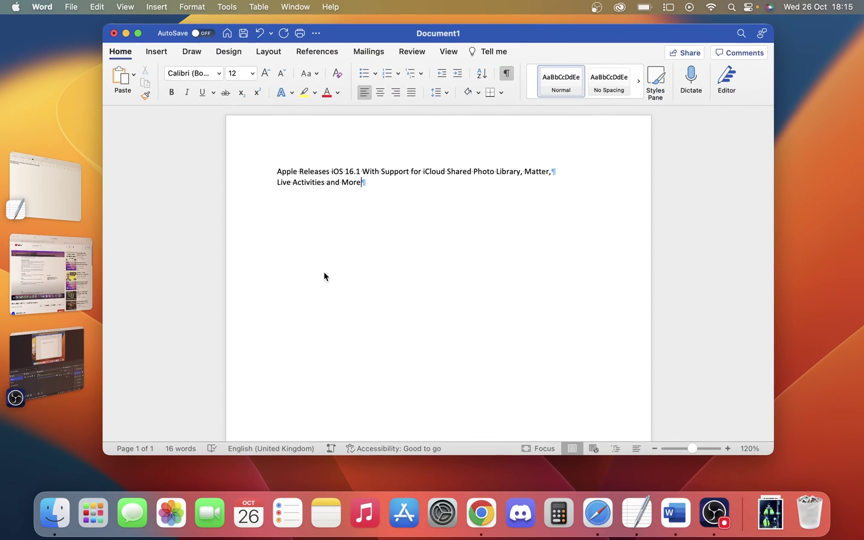
pyautogui.press('cmd+a')
pyautogui.press('BackSpace')
pyautogui.write('Wallet - Key sharing enables you to securely share car, hotel room, and other keys in Wallet using messaging apps such as Messages and WhatsApp')
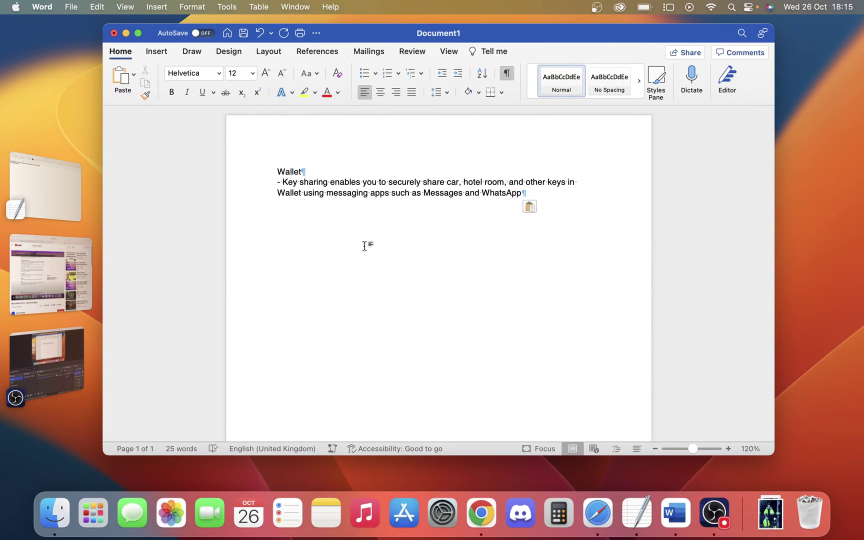
pyautogui.click(62, 184)
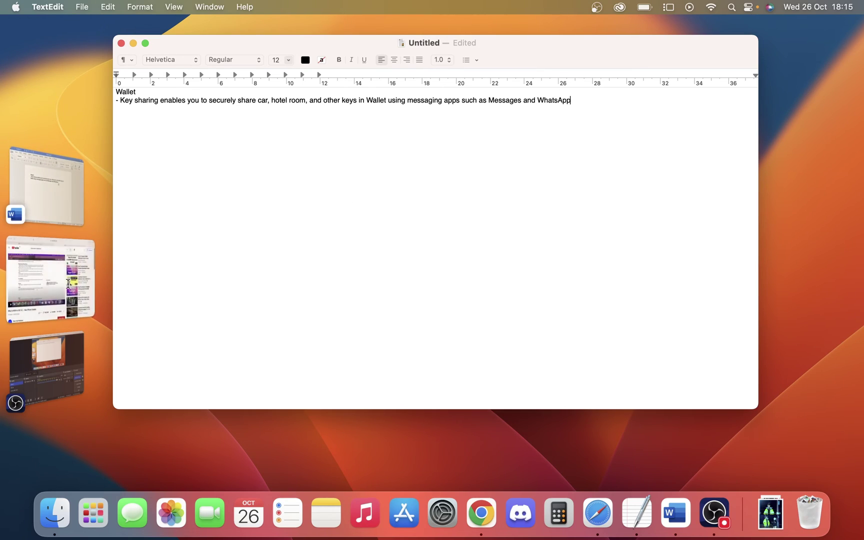
pyautogui.click(68, 283)
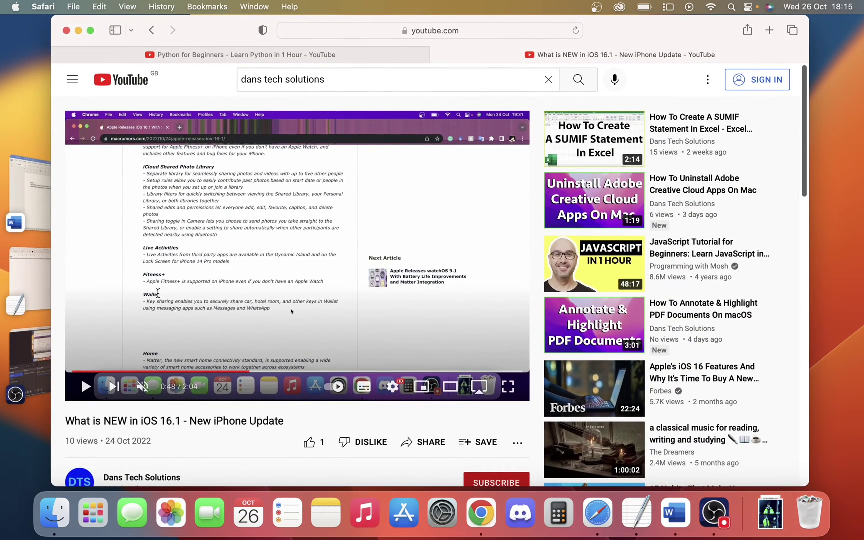
pyautogui.click(18, 284)
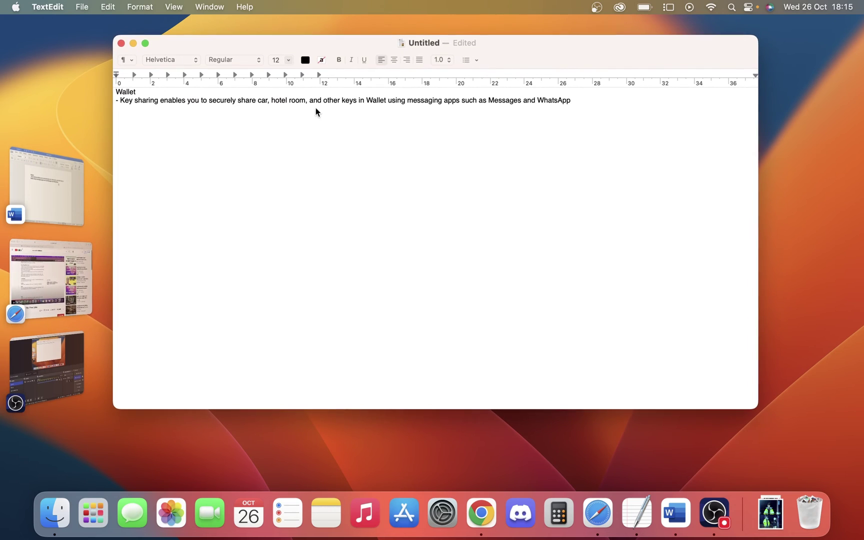